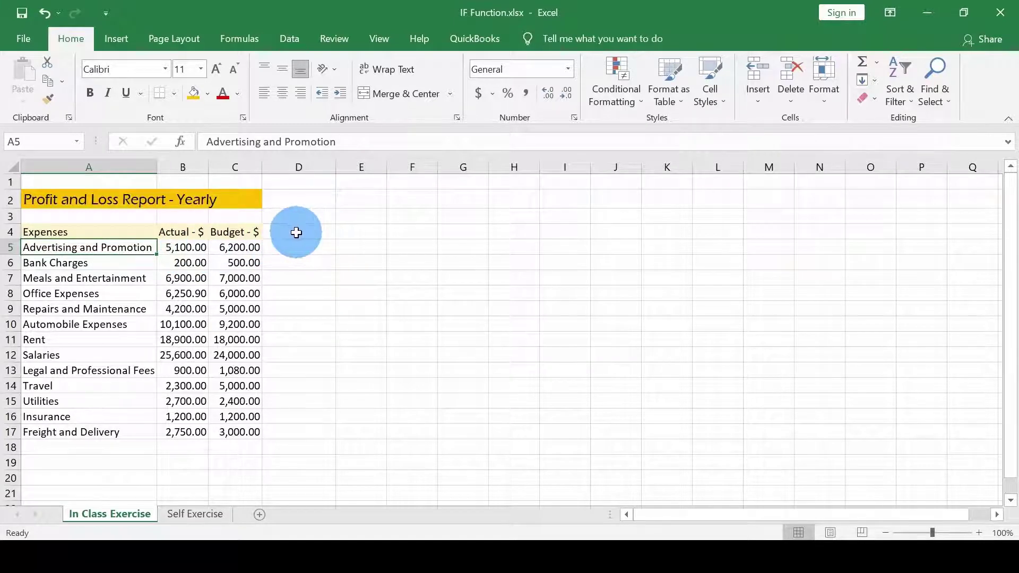
Step: Add the column header "Status" in cell D4, beside the Budget header
left_click(298, 233)
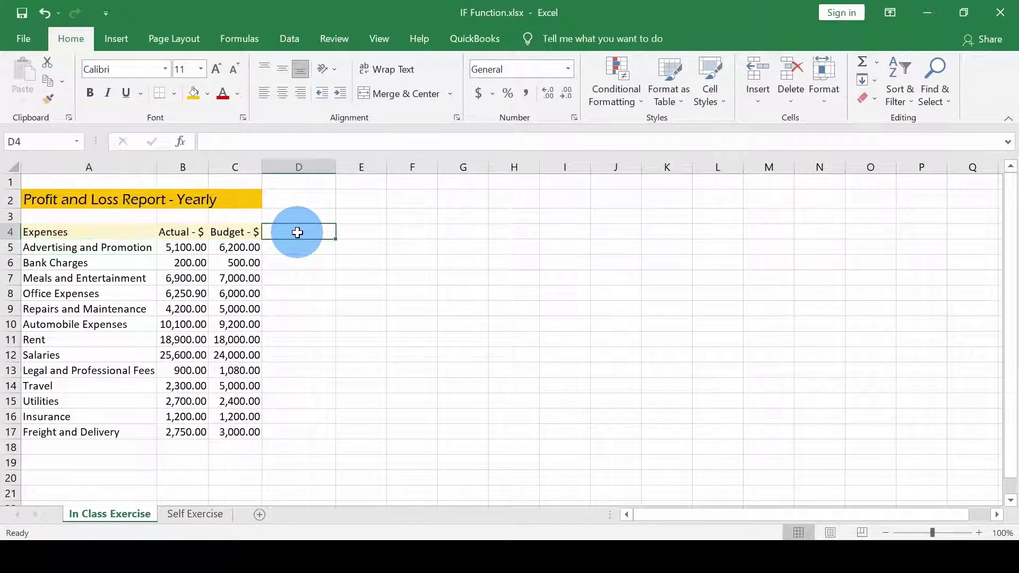
type("S")
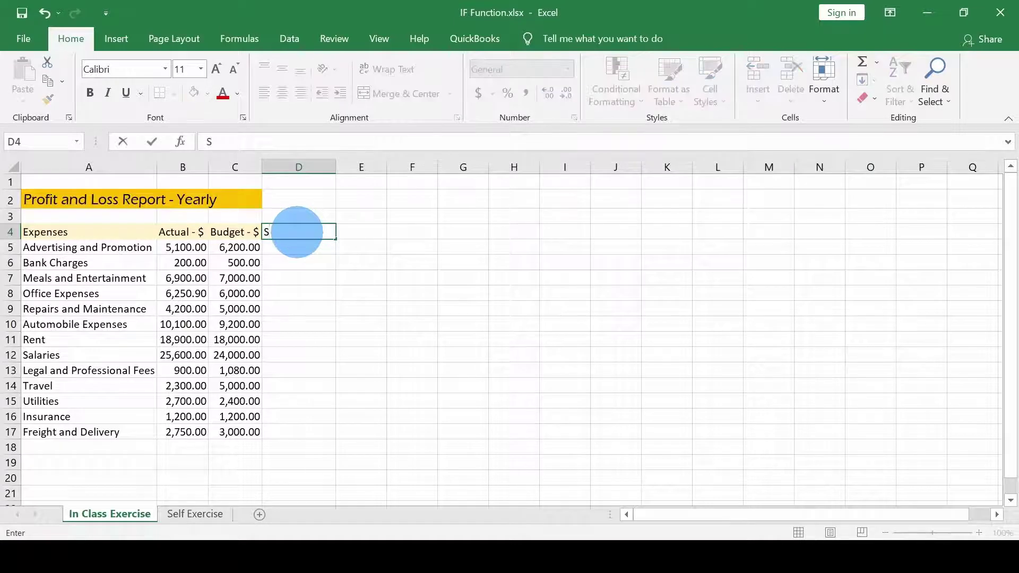
type("tatus")
key("Return")
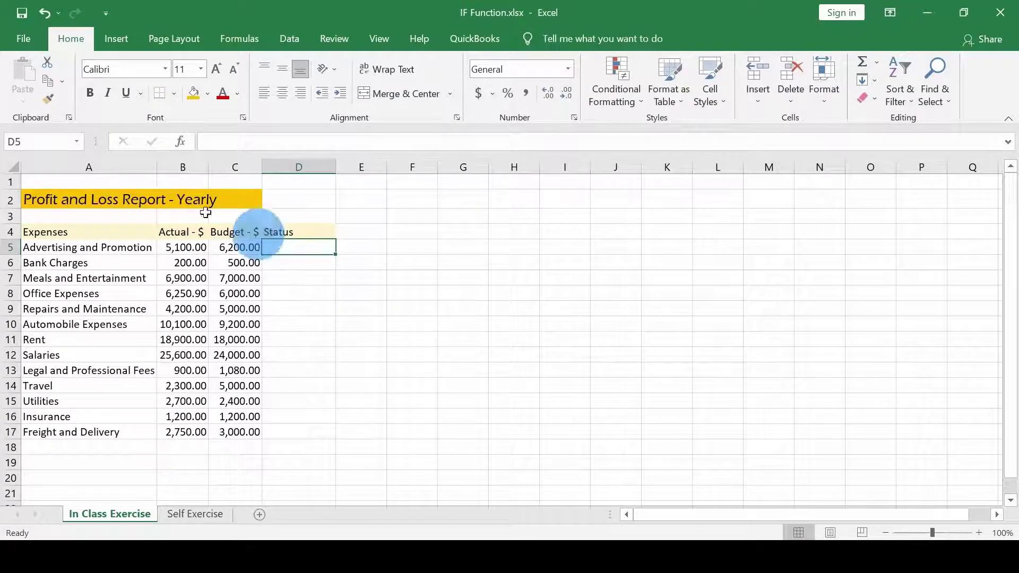
Step: Search all function categories for IF and insert the IF function into cell D5
left_click(181, 139)
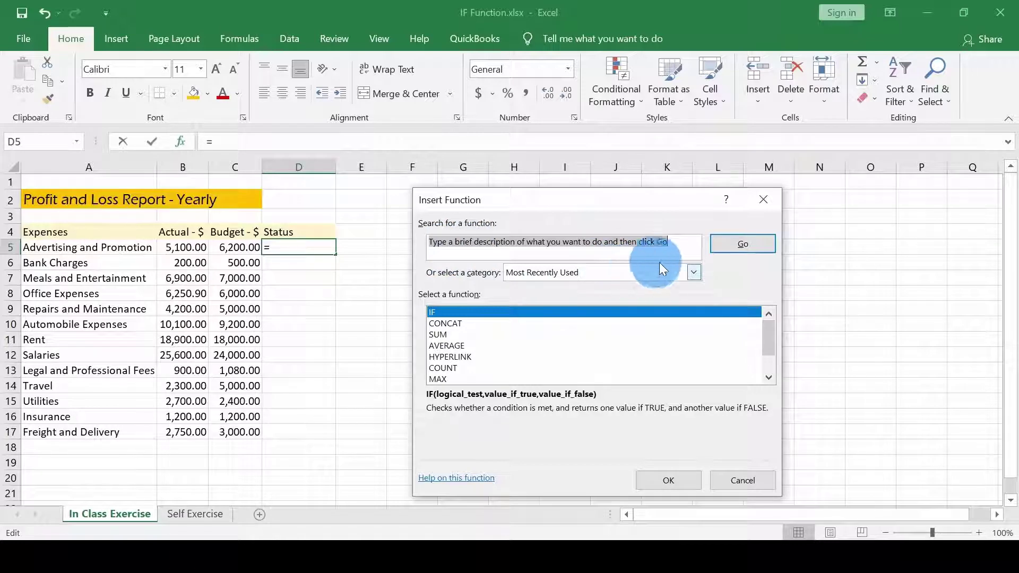
left_click(693, 273)
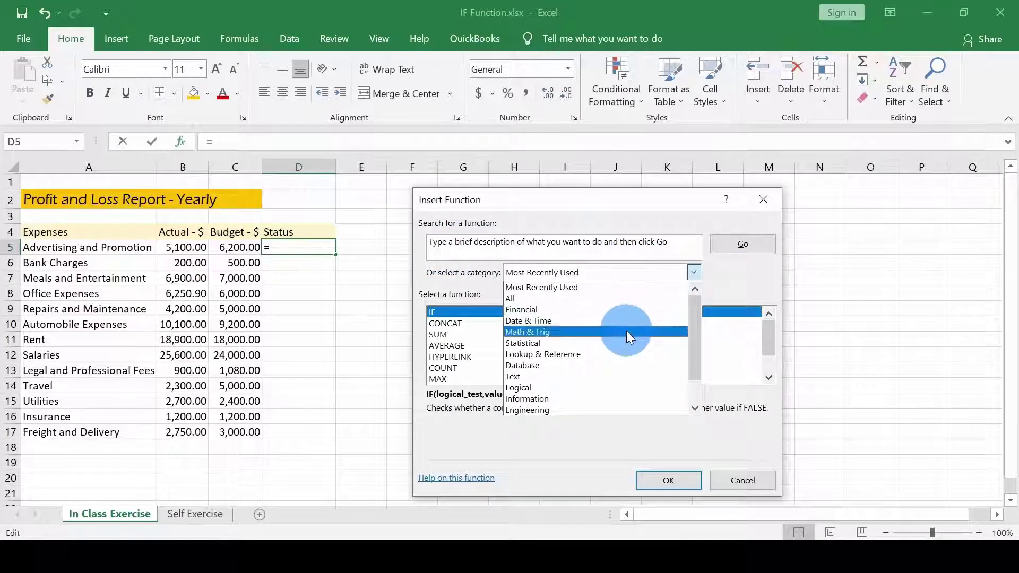
left_click(630, 300)
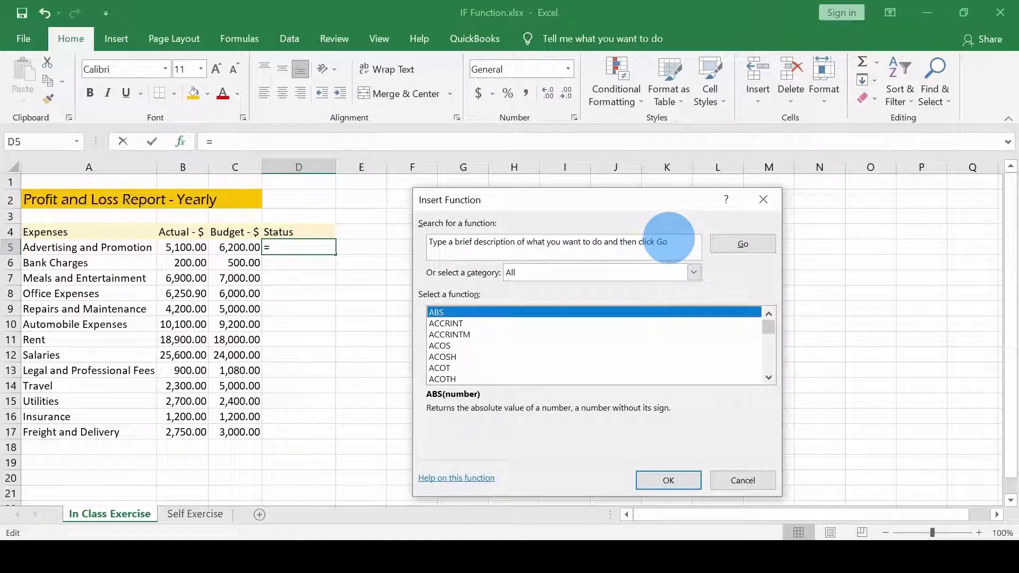
left_click(666, 241)
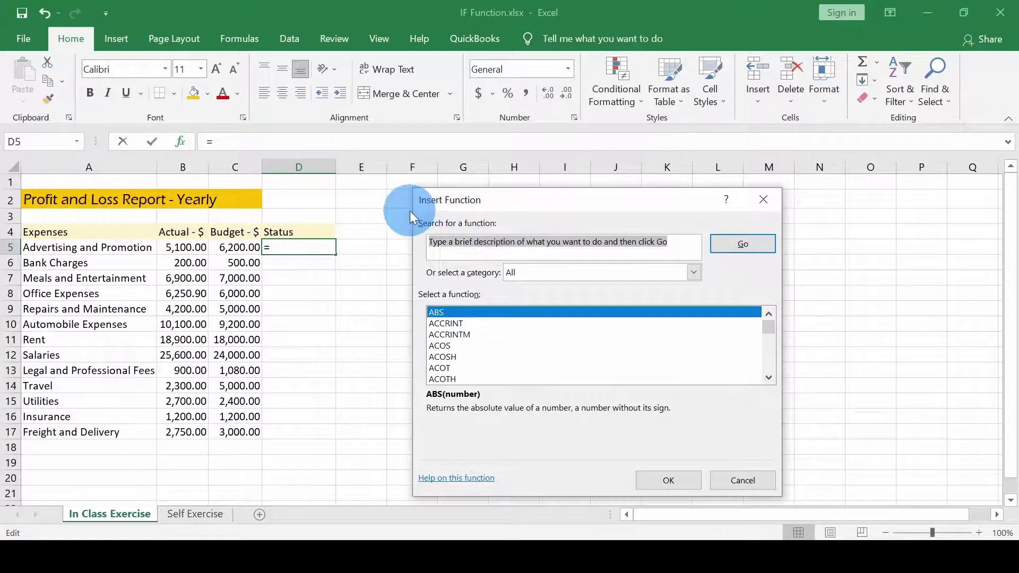
type("IF")
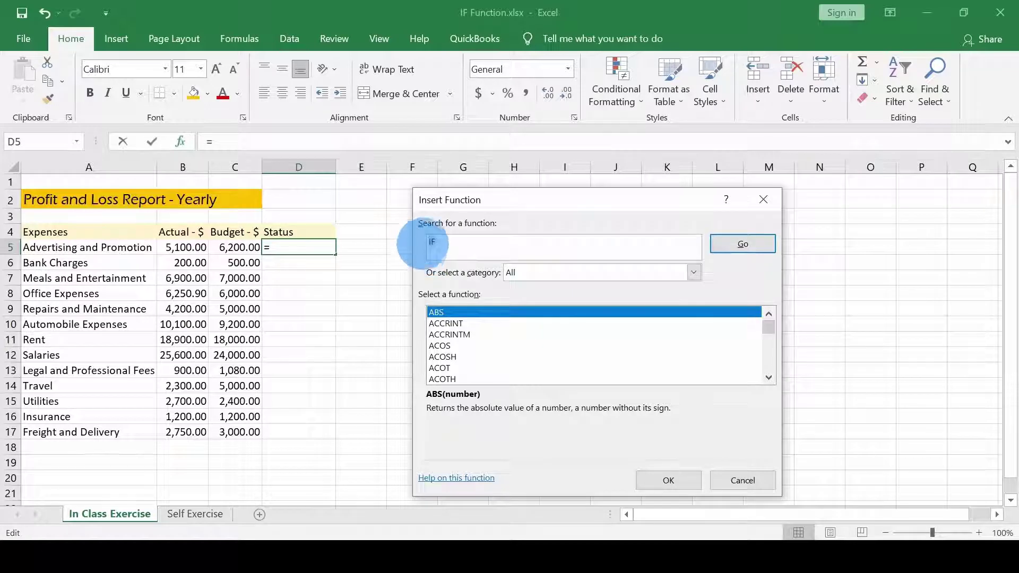
left_click(720, 247)
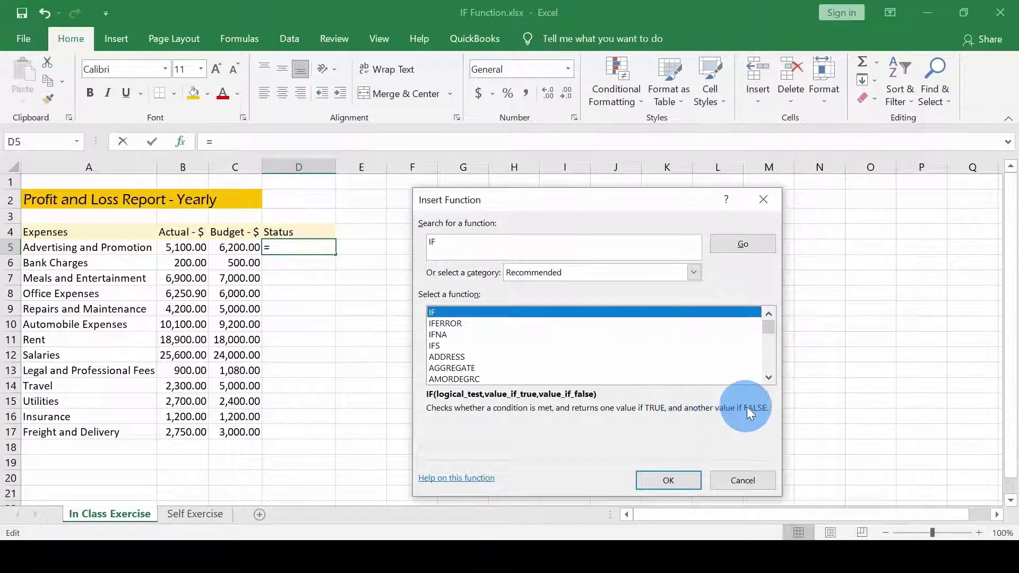
left_click(671, 480)
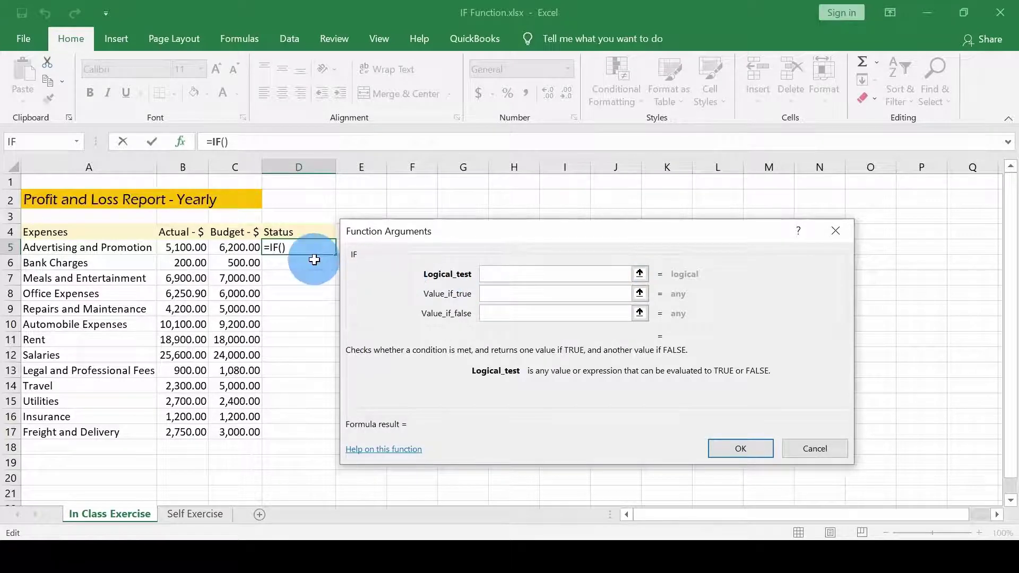
Step: Set the IF function's logical test to B5<C5, comparing the actual amount with the budget
left_click(192, 246)
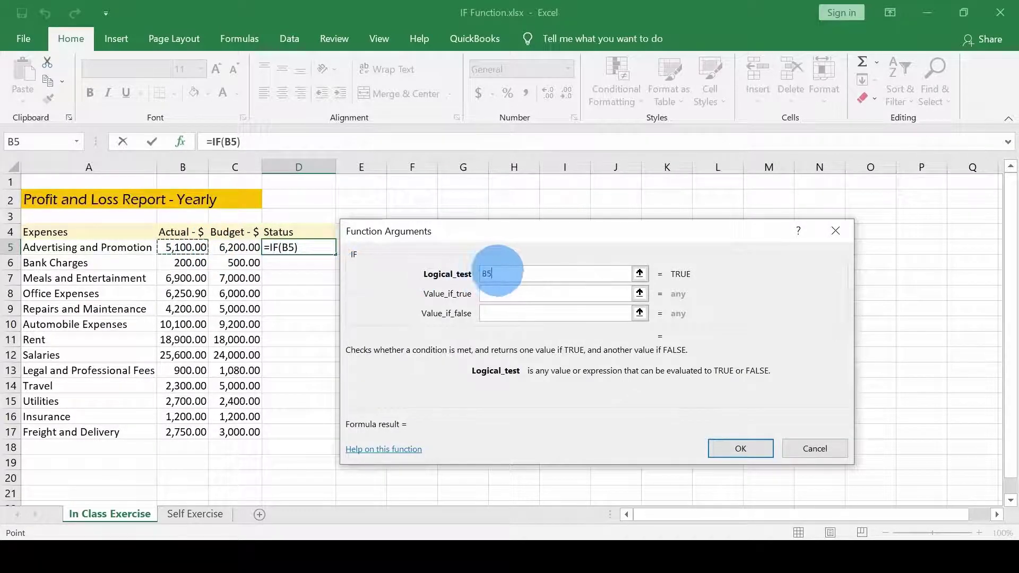
left_click(503, 273)
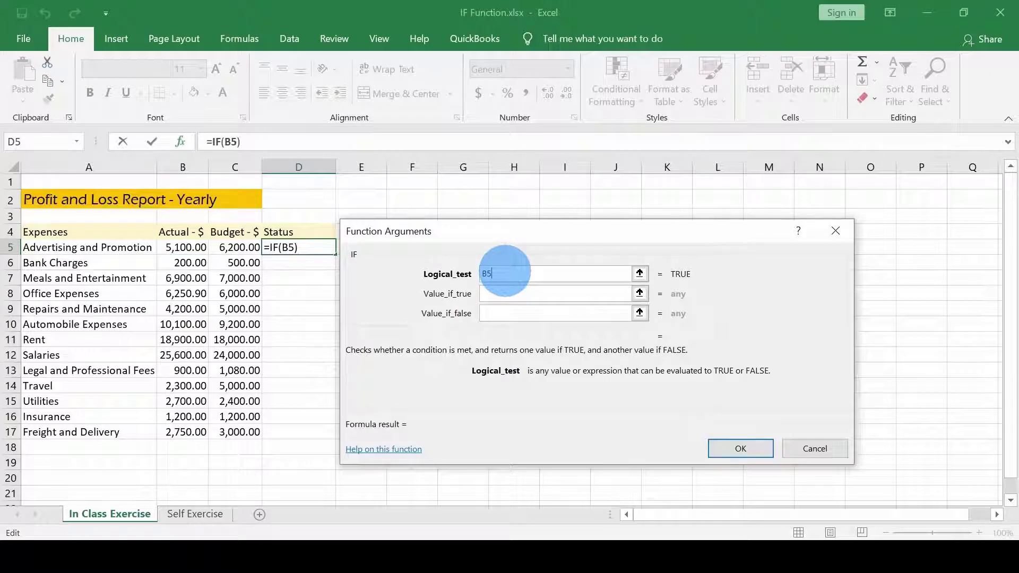
type("<")
left_click(237, 248)
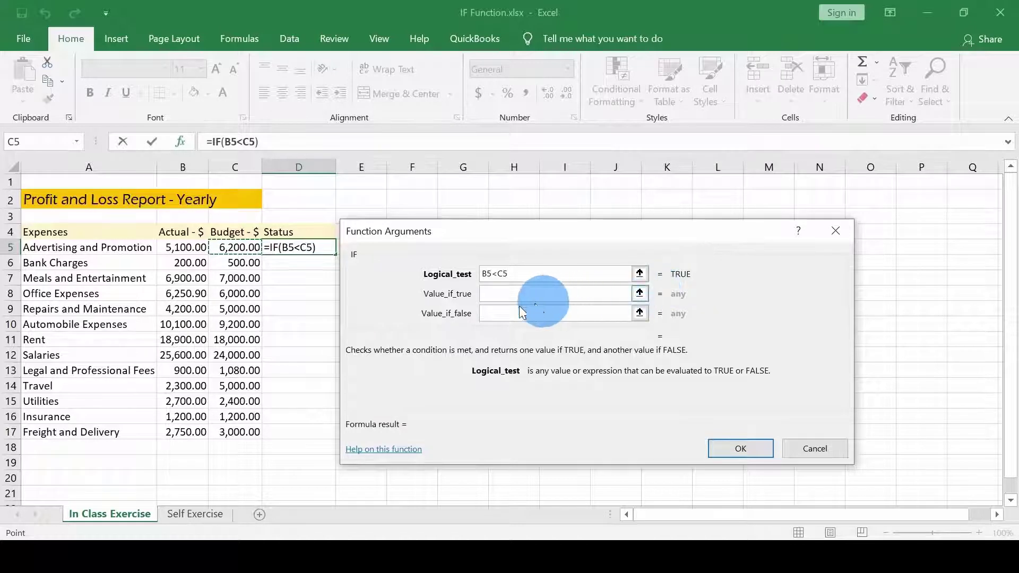
Step: Set the IF result to "Within Budget" when true and "Over Budget" when false, and apply the formula to D5
left_click(486, 294)
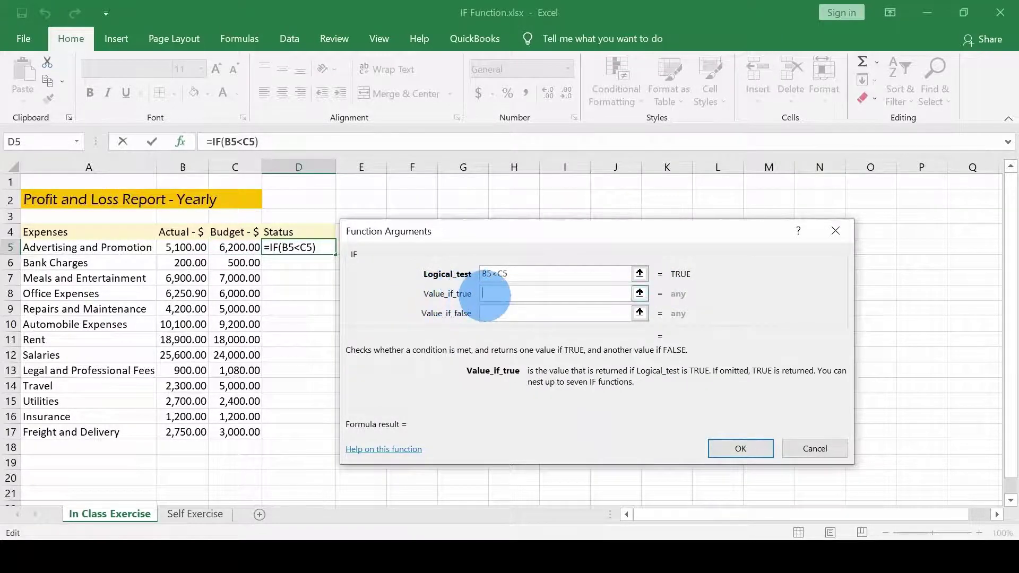
type("Within ")
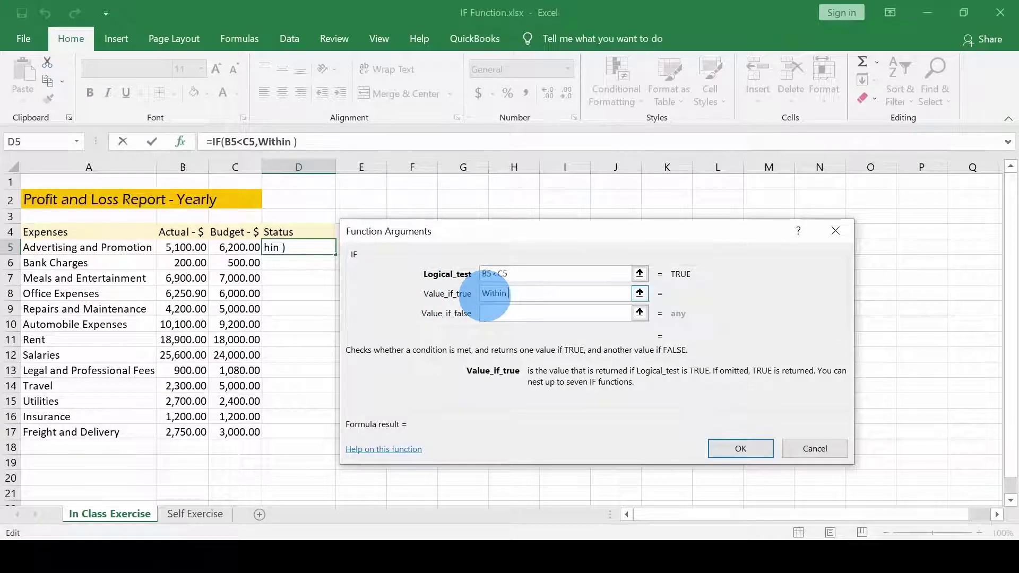
type("Budget")
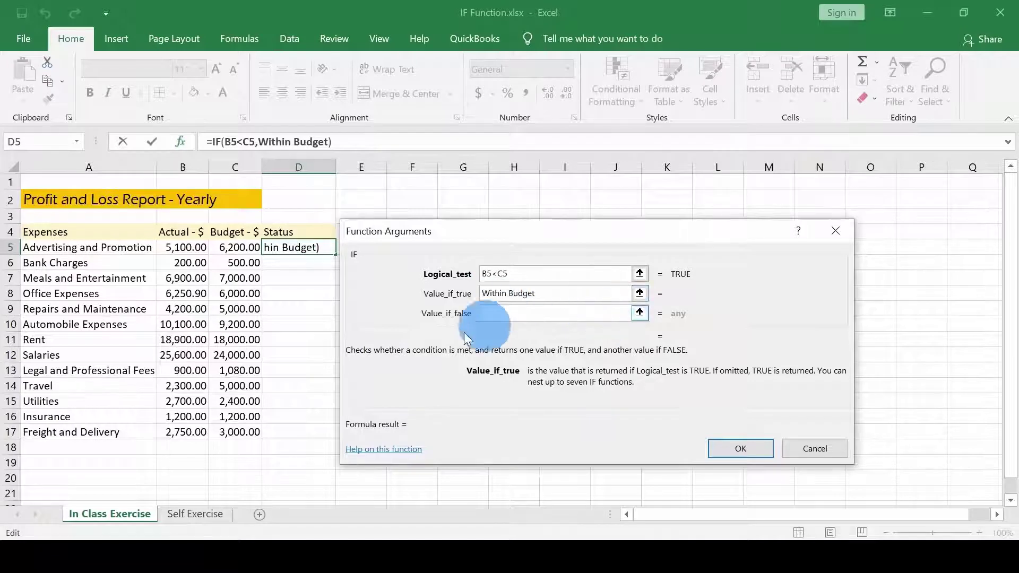
left_click(485, 313)
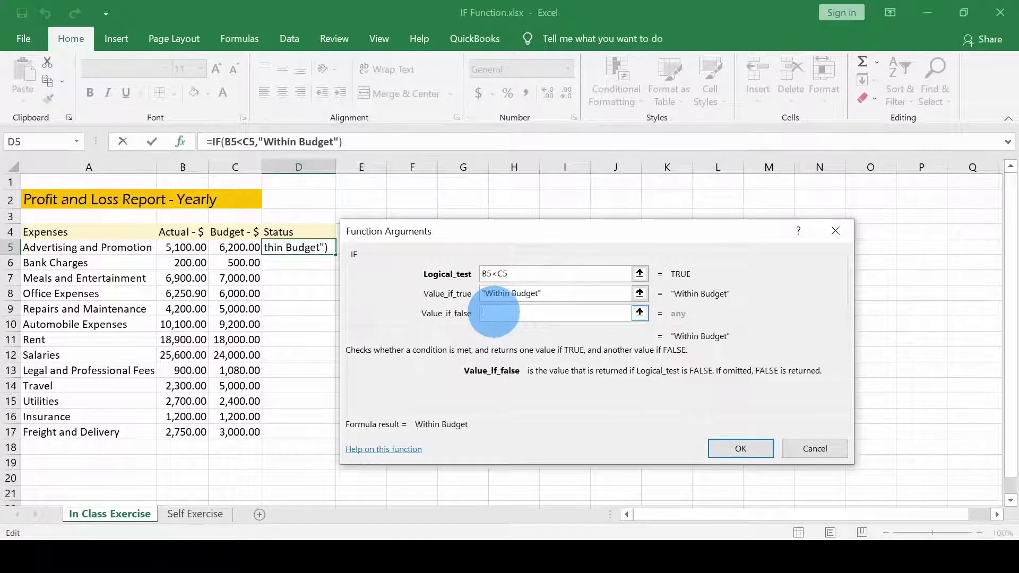
type("Over")
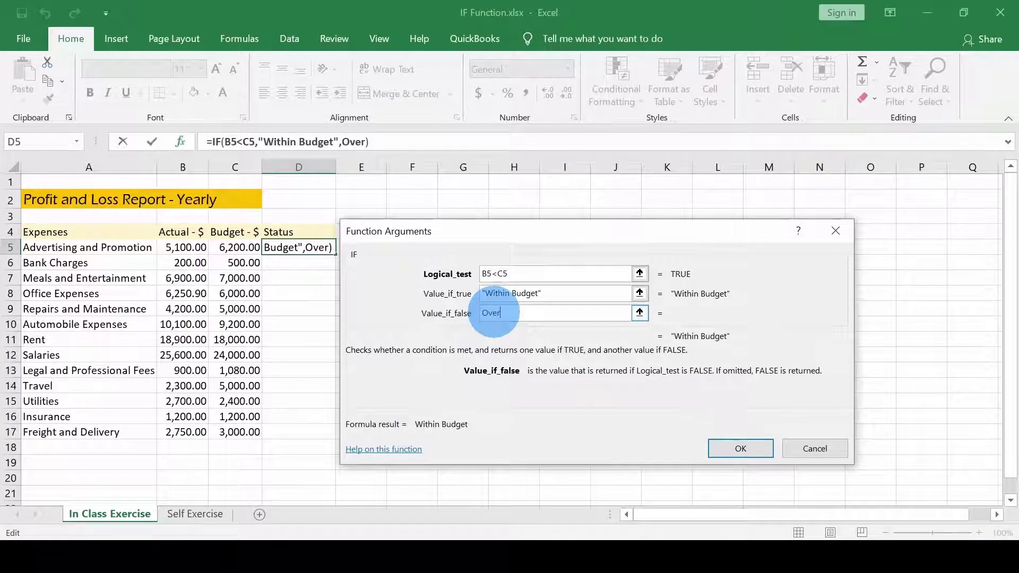
type(" Budget")
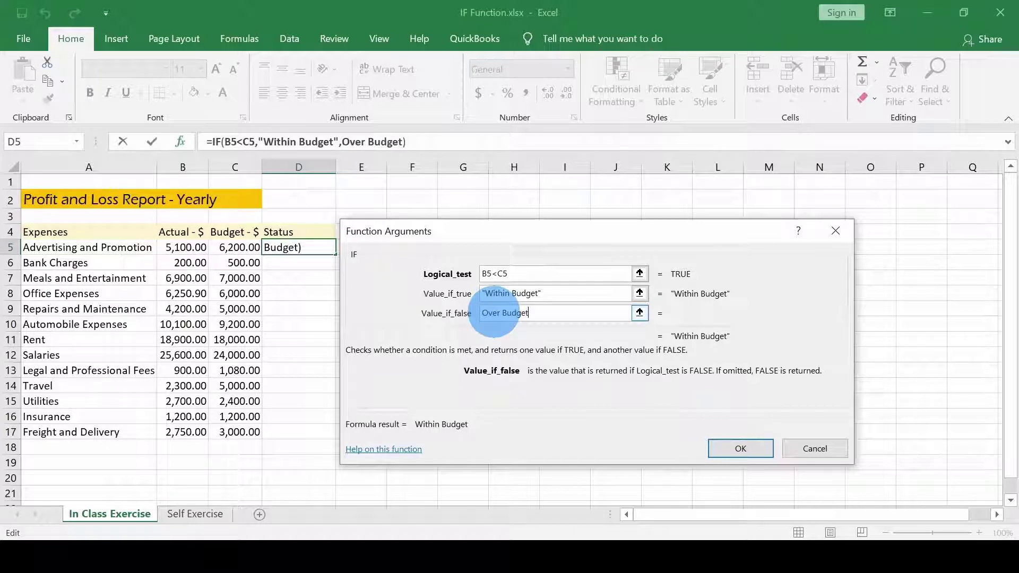
key("Tab")
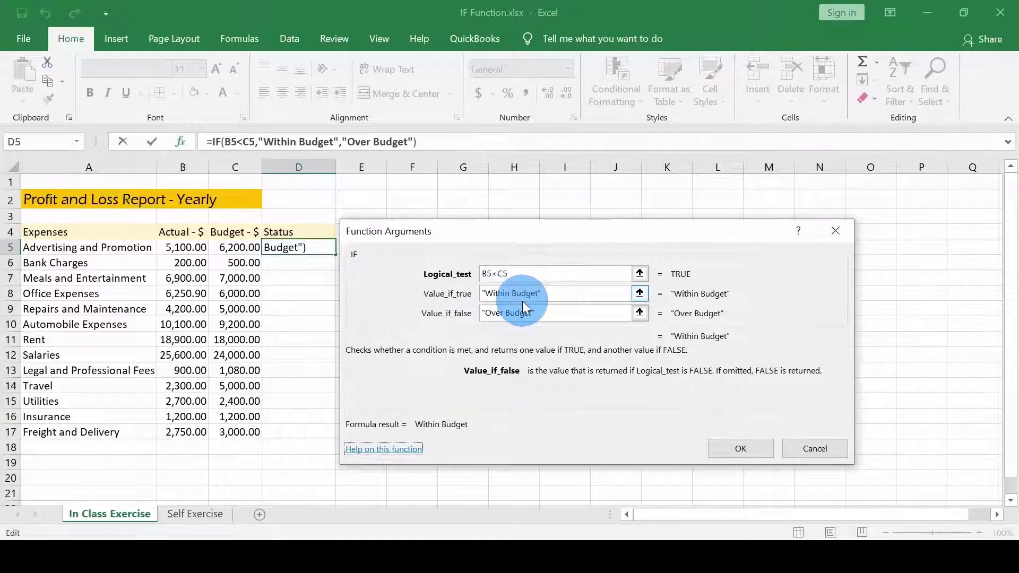
left_click(499, 313)
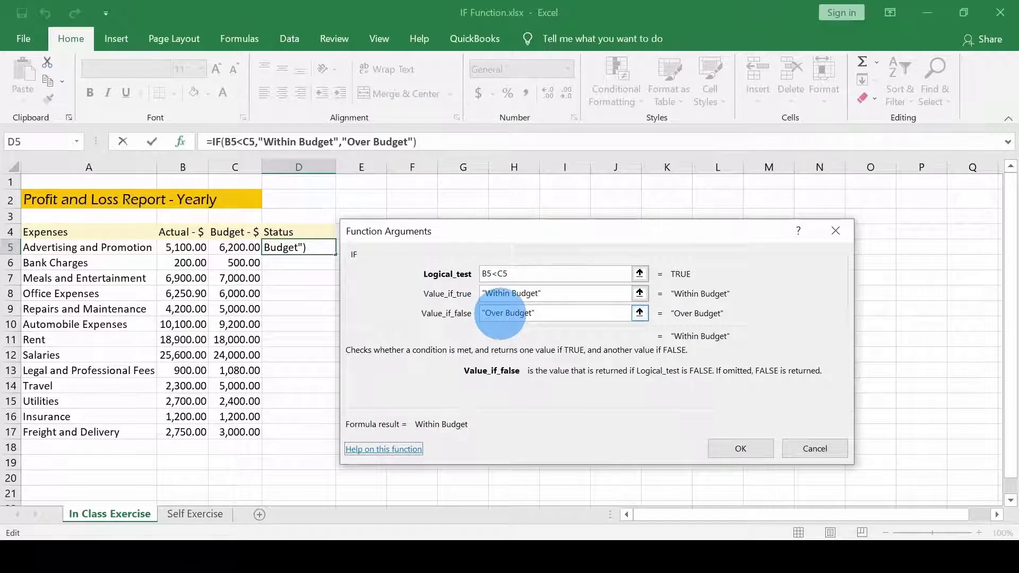
left_click(750, 452)
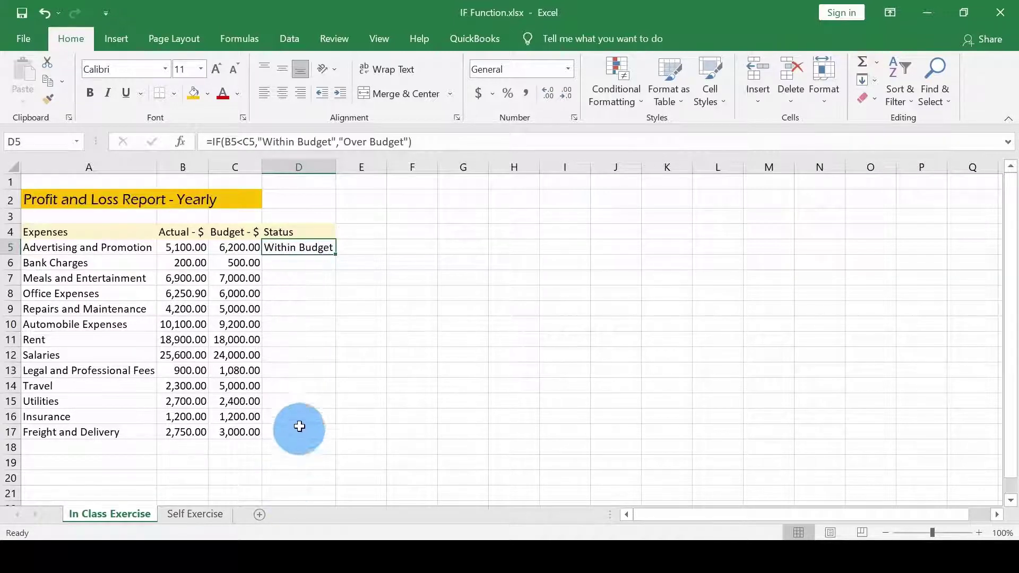
Step: Fill the IF formula from D5 down the Status column through D17
double_click(335, 254)
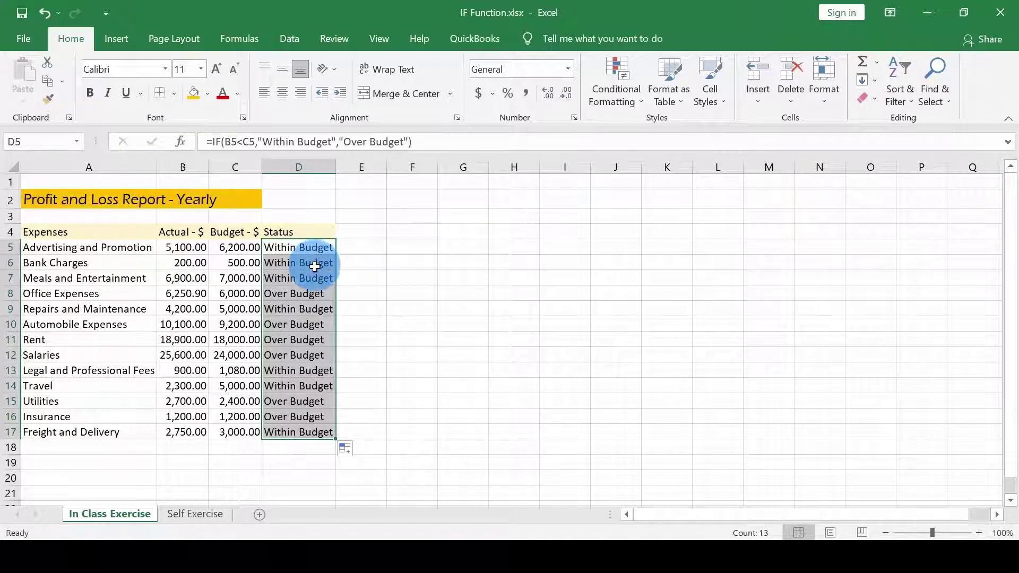
left_click(315, 267)
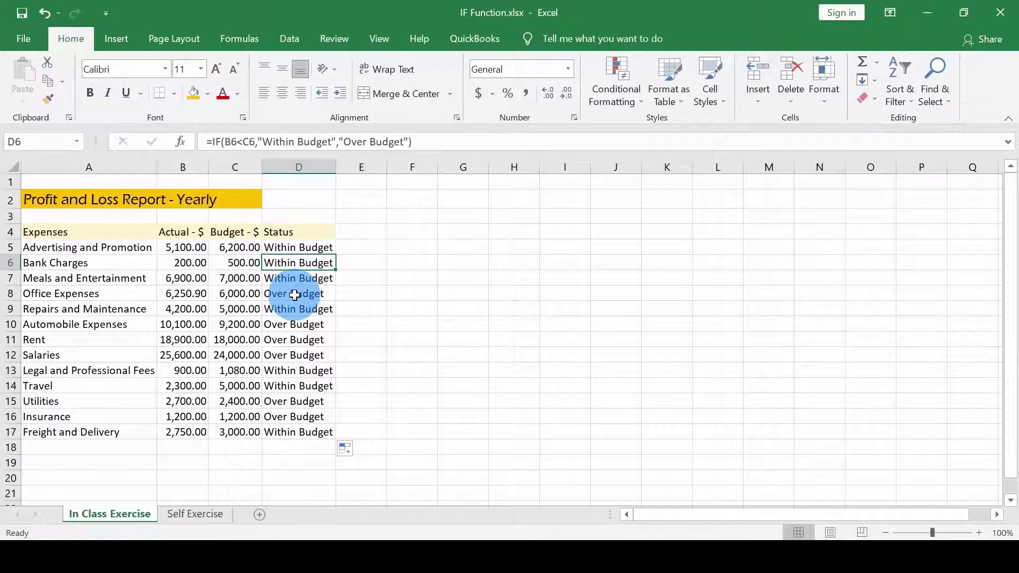
Step: Merge and center the "Profit and Loss Report - Yearly" title across A2:D2
left_click_drag(276, 203, 275, 200)
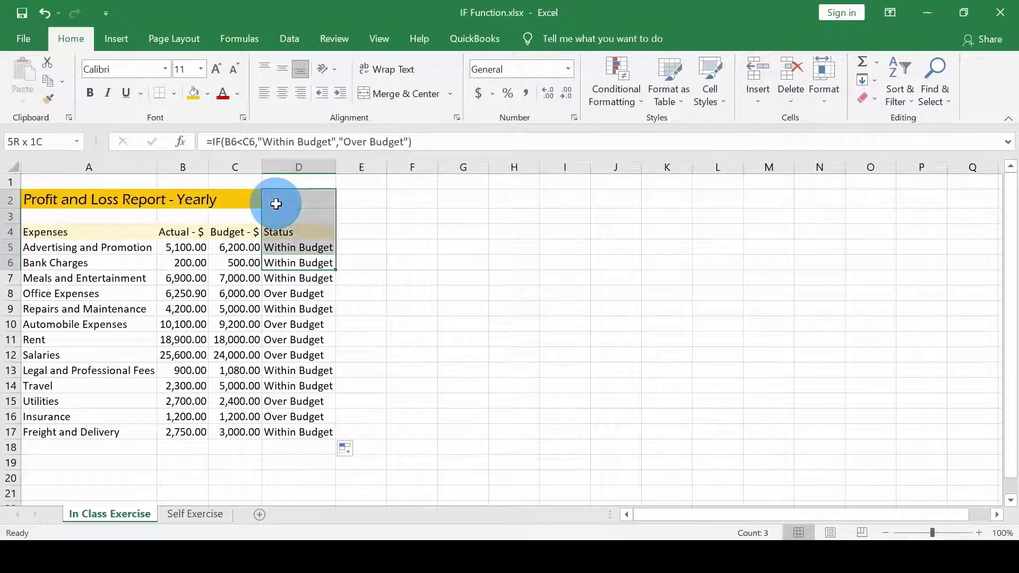
left_click(49, 198)
left_click_drag(49, 198, 278, 190)
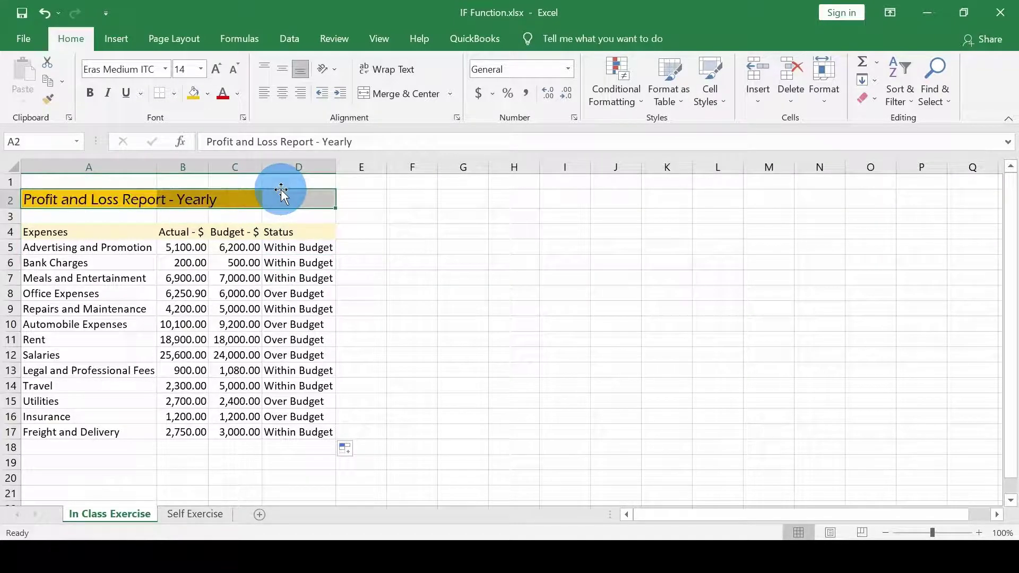
left_click(398, 93)
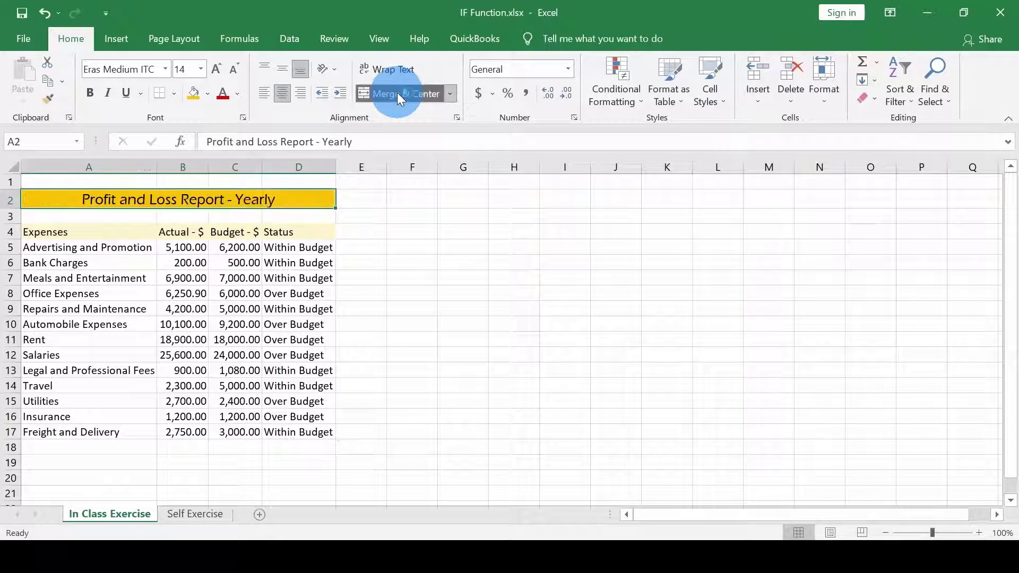
left_click(47, 183)
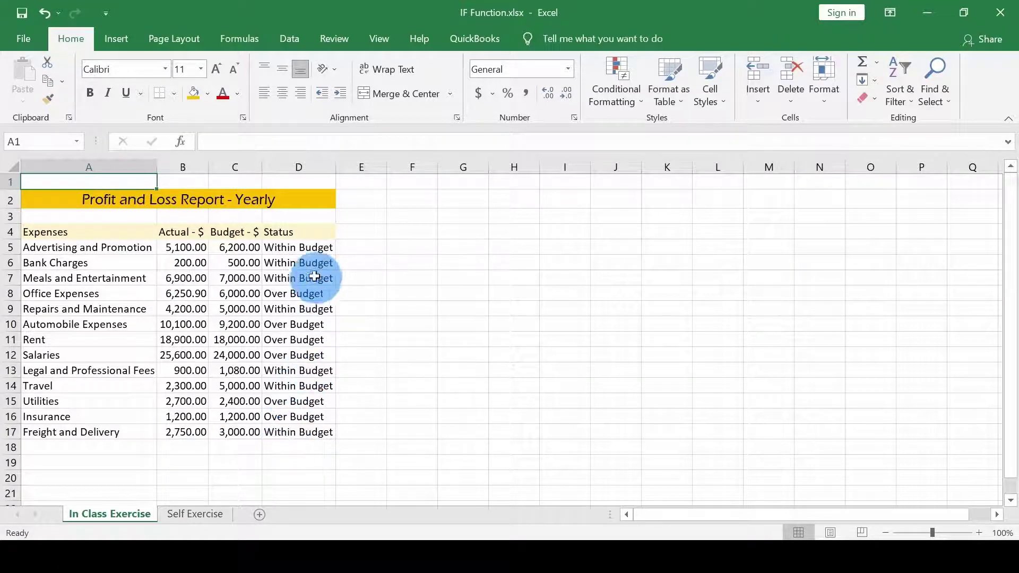
Step: Select the Status cell D5 for Advertising and Promotion
left_click(297, 251)
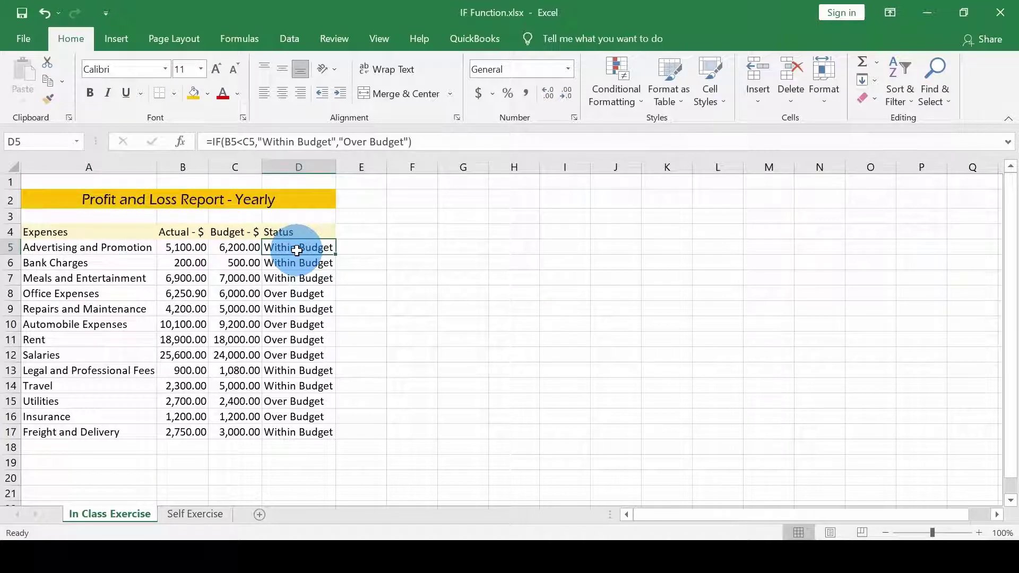